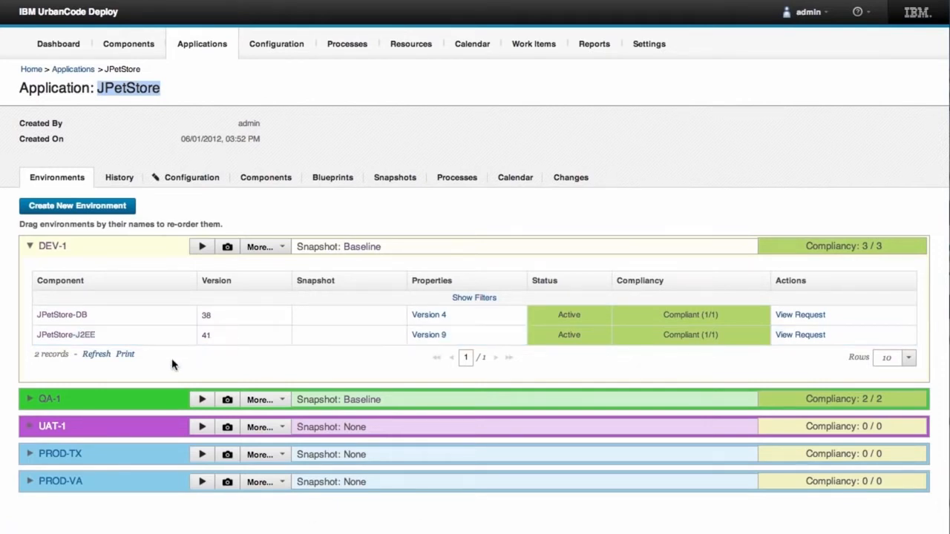
- Create a snapshot of the DEV-1 environment named Release Candidate 6
left_click(32, 401)
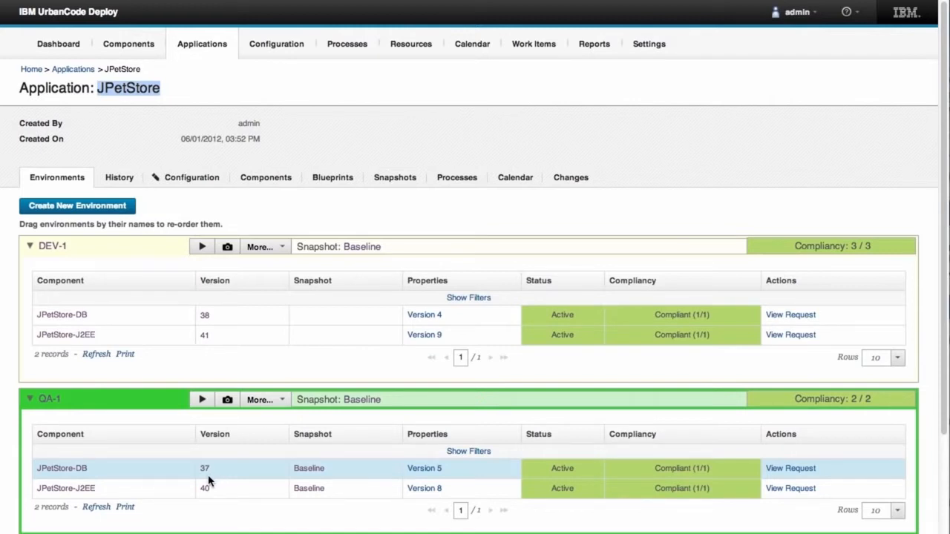
left_click(227, 250)
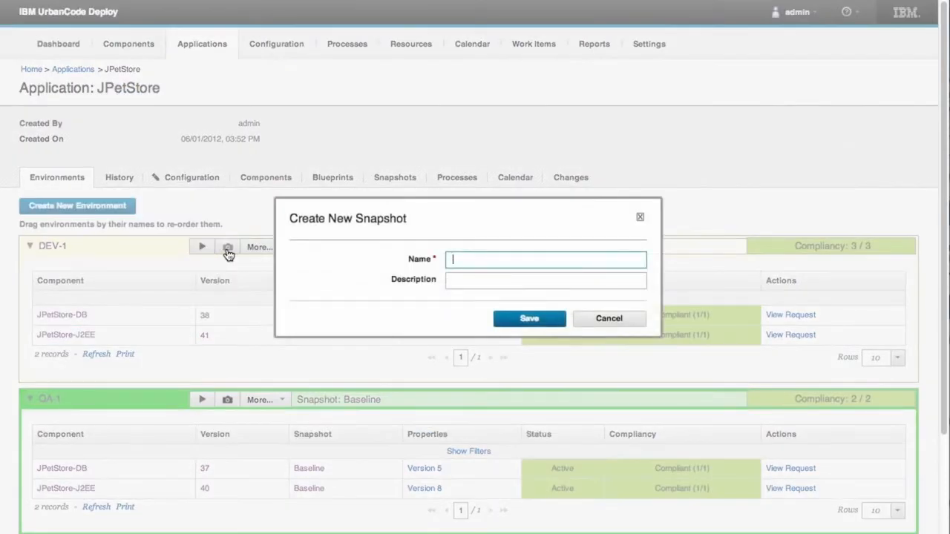
type("Release Candidate 6")
left_click(524, 319)
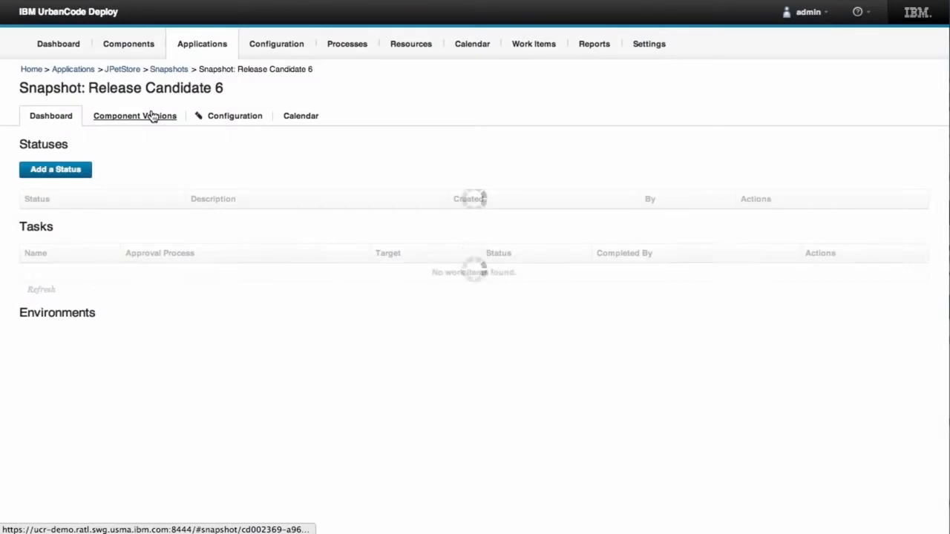
- Review the snapshot's component versions and preview deploying it to QA-1 with the Apply a Snapshot process
left_click(150, 117)
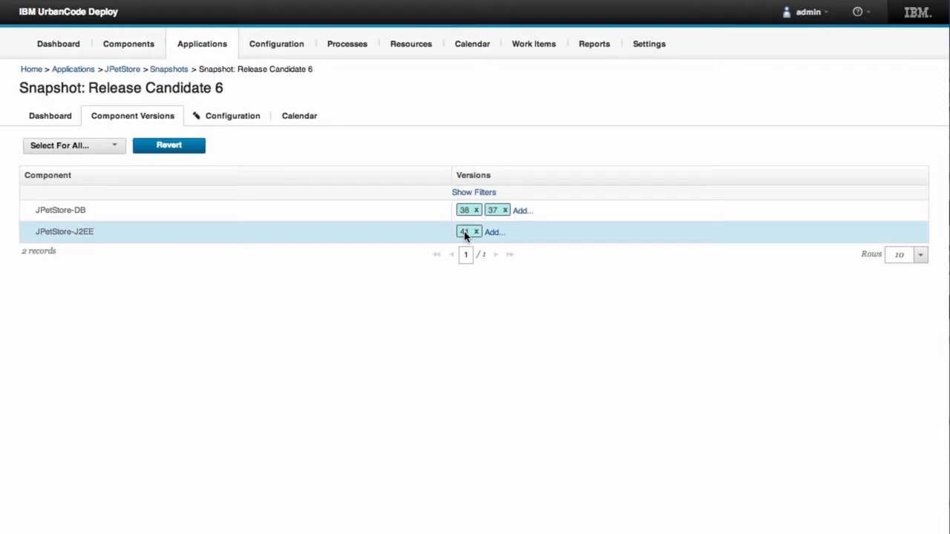
left_click(51, 118)
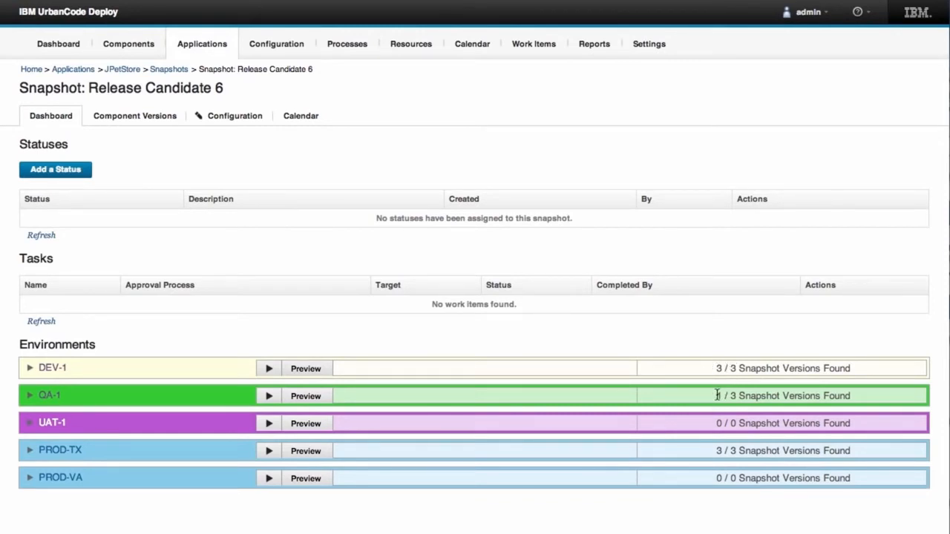
left_click(308, 399)
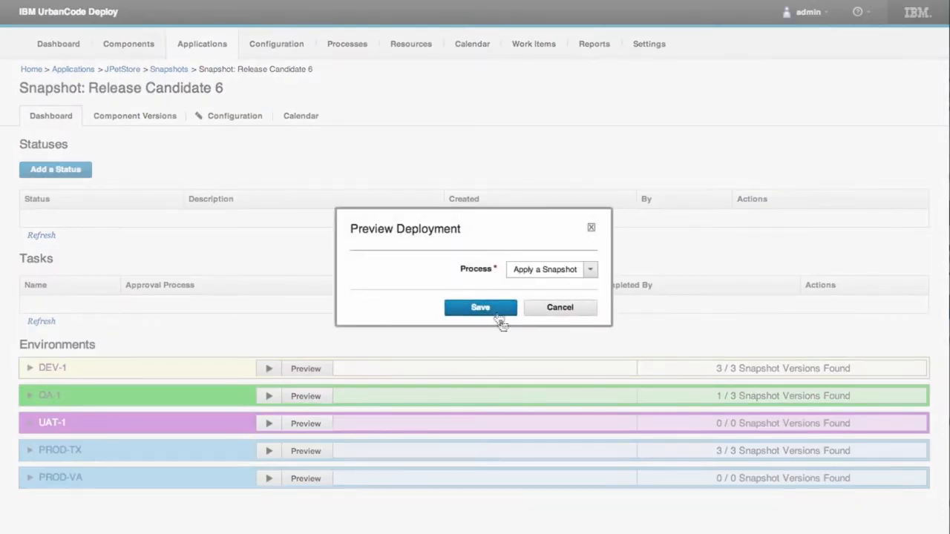
left_click(494, 312)
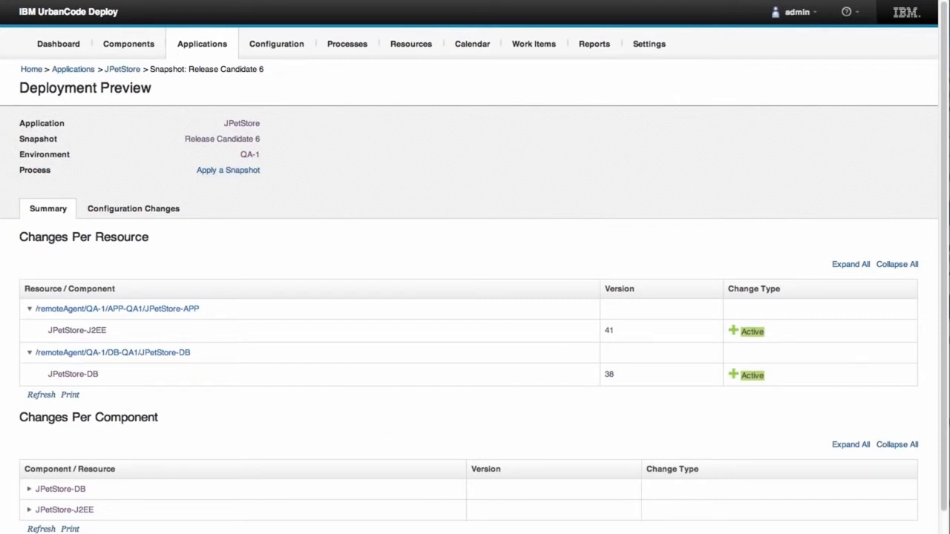
key("alt+Left")
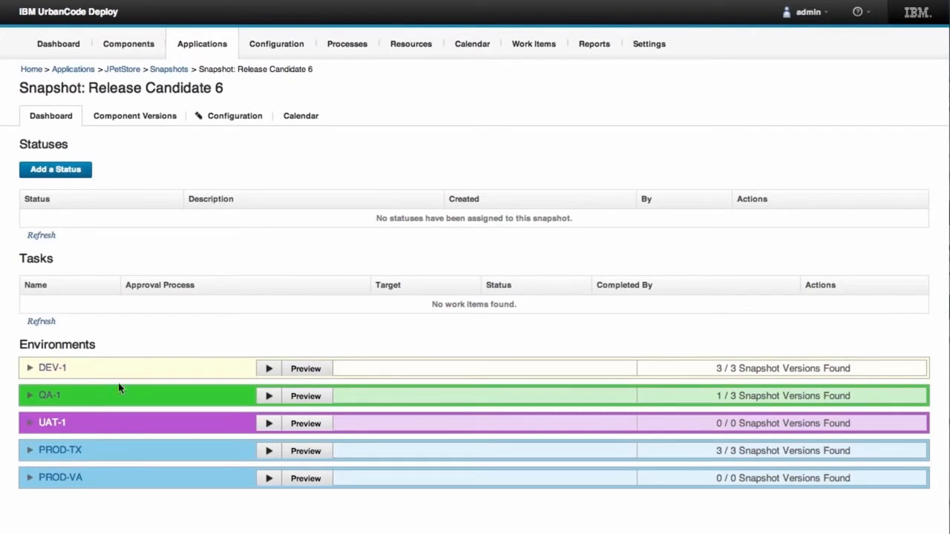
- Run the Apply a Snapshot process for the snapshot on QA-1 and approve its environment approval task
left_click(269, 398)
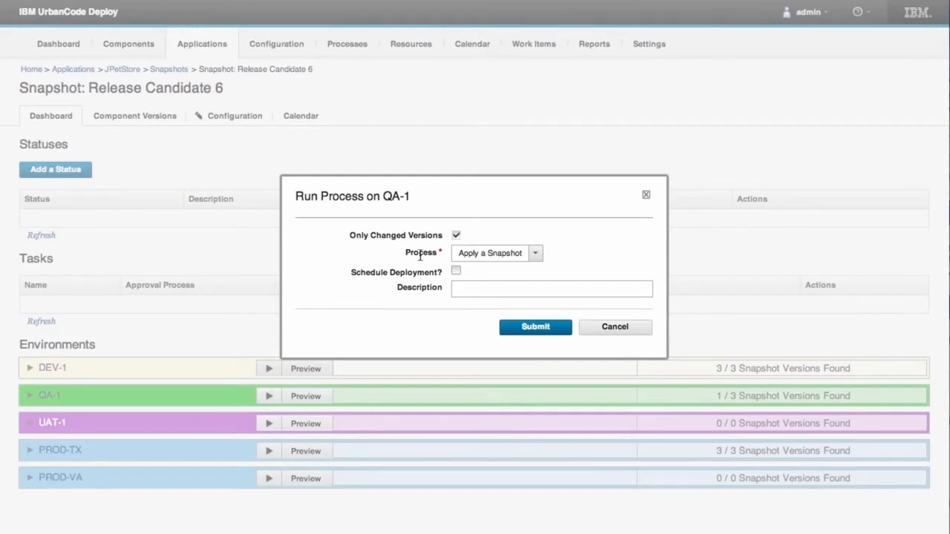
left_click(508, 327)
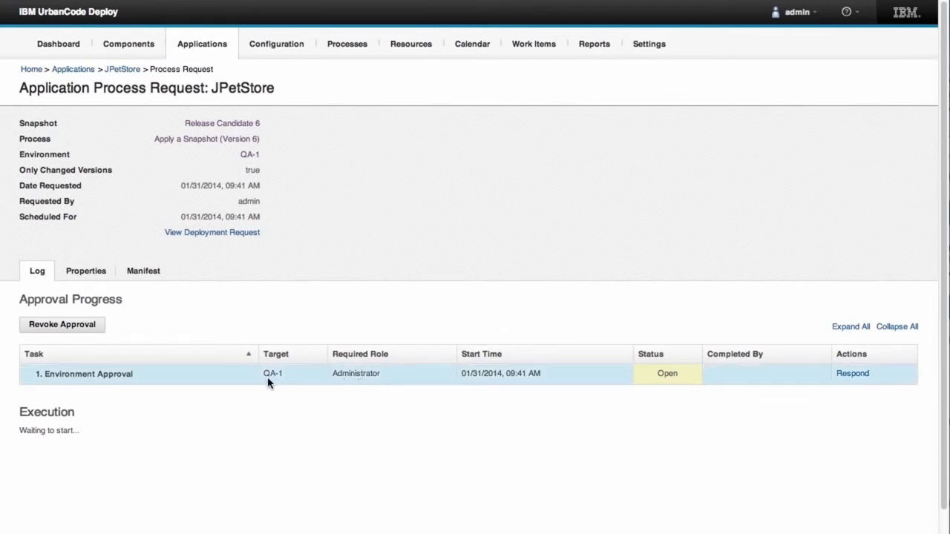
left_click(852, 374)
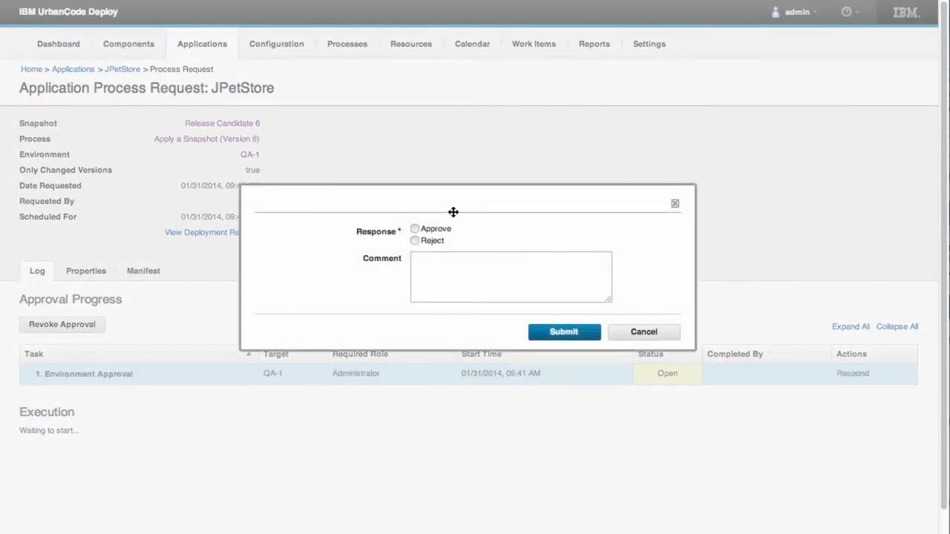
left_click(415, 229)
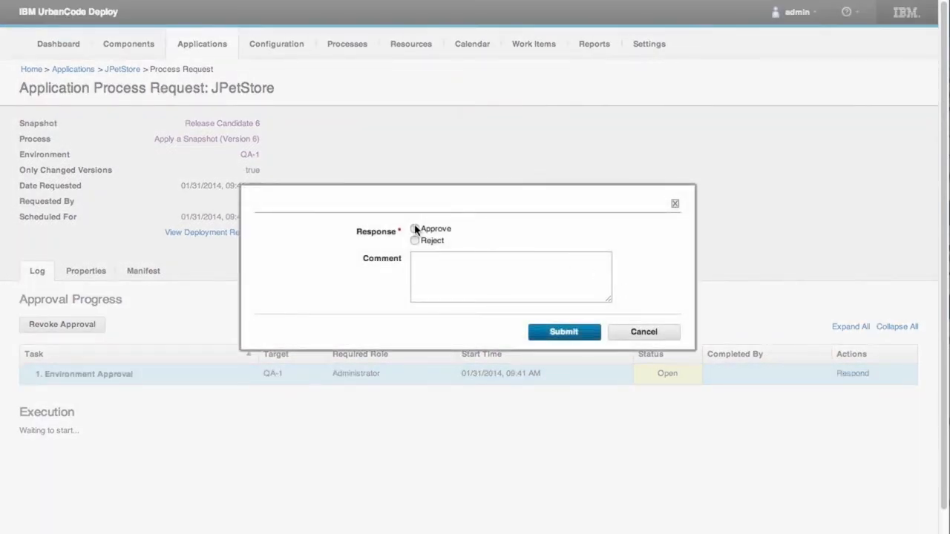
left_click(550, 334)
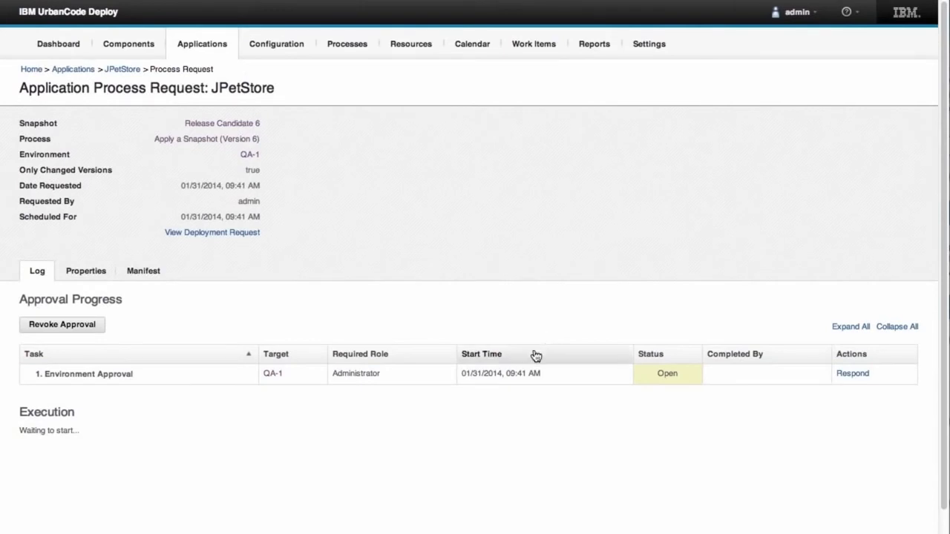
- Expand the Deploy APP execution steps to follow the running deployment's progress
scroll(70, 487, "down", 1)
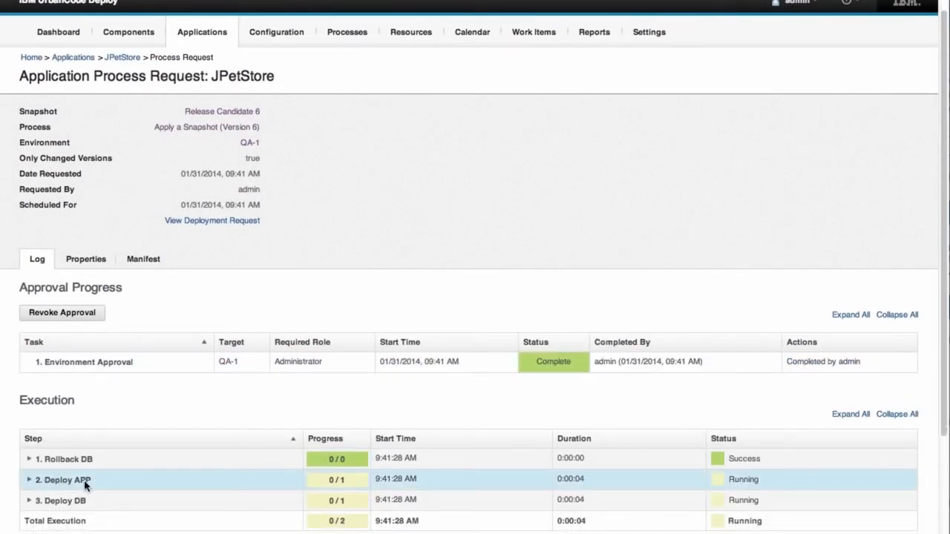
left_click(29, 481)
left_click(41, 502)
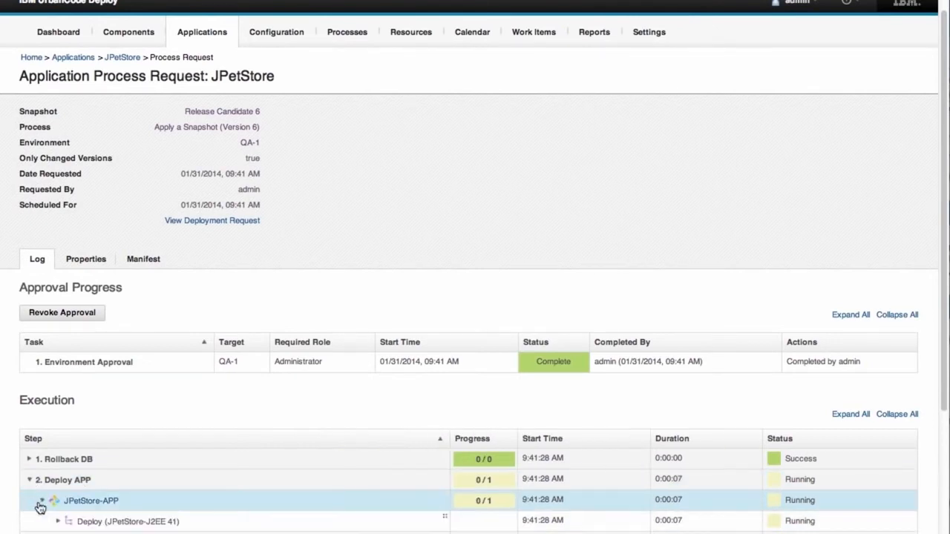
scroll(85, 509, "down", 1)
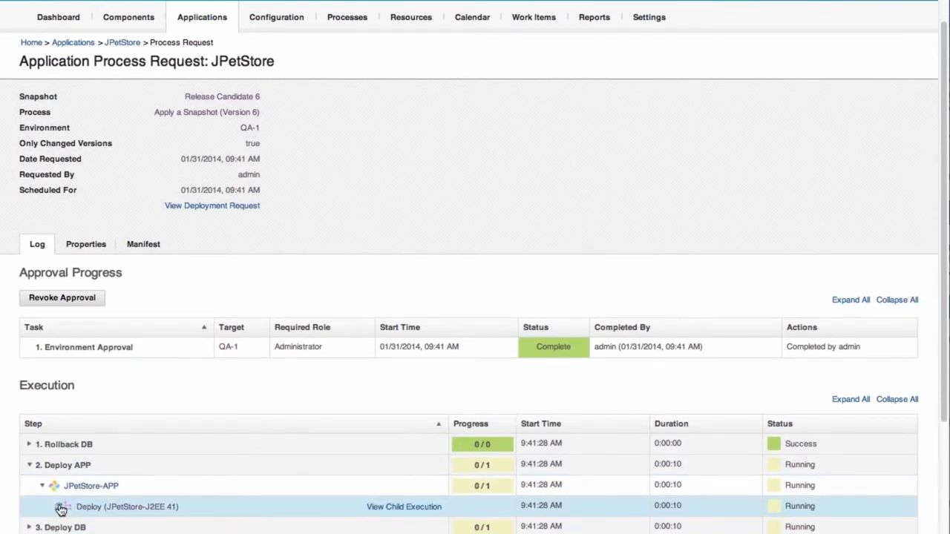
left_click(58, 508)
scroll(63, 460, "down", 3)
left_click(58, 380)
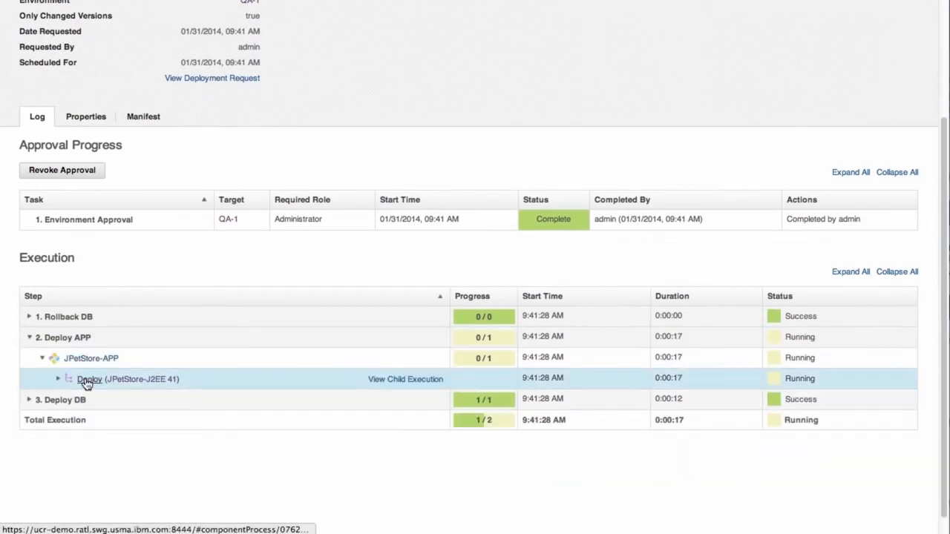
- Open the component's Deploy process design and inspect the Install or Update Application step's properties
right_click(88, 382)
left_click(113, 385)
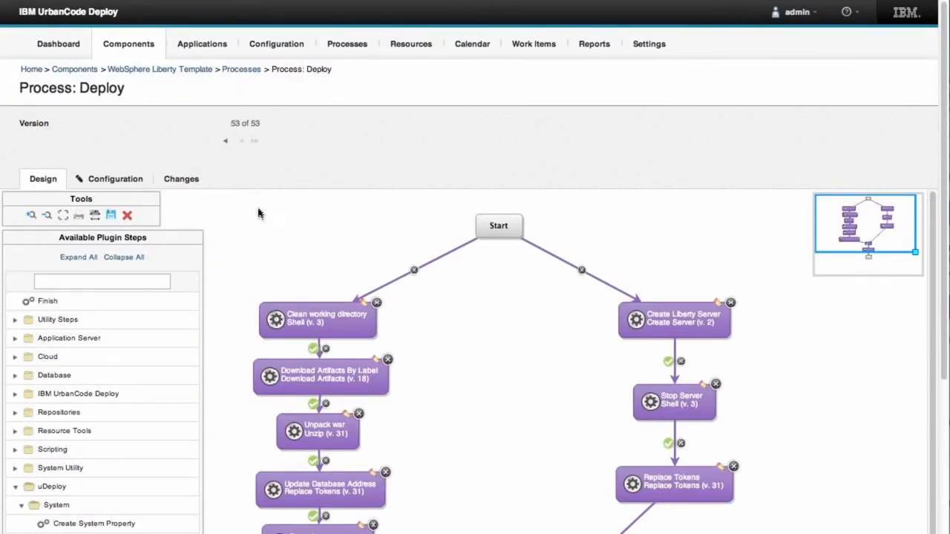
scroll(244, 242, "down", 4)
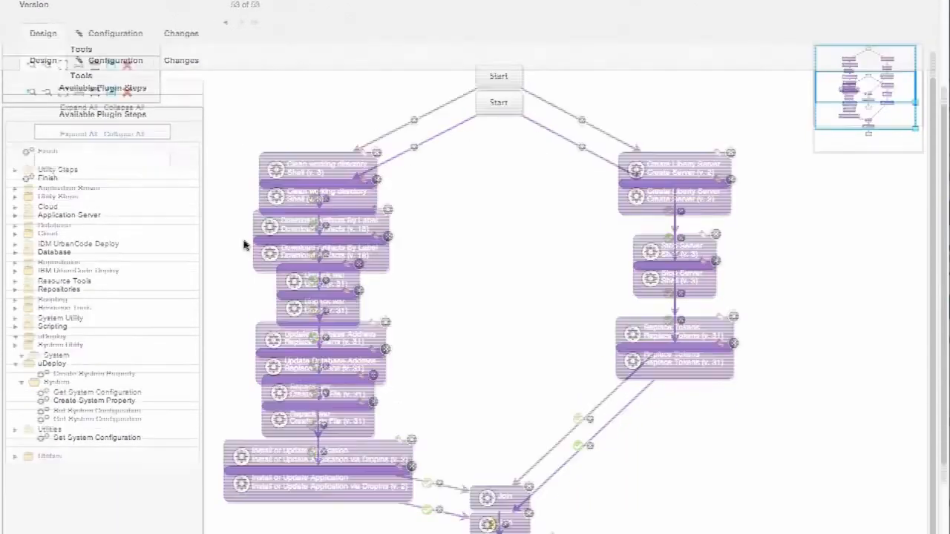
scroll(244, 245, "down", 2)
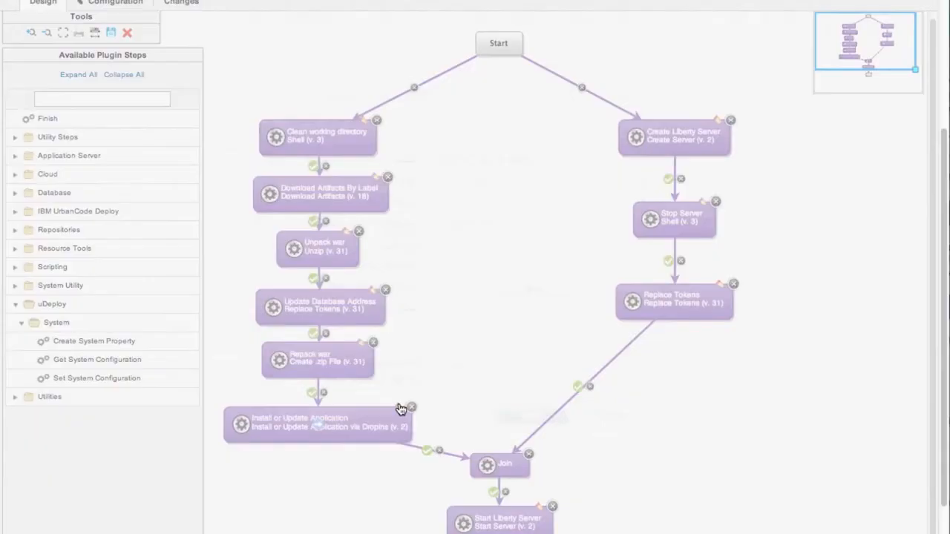
left_click(401, 409)
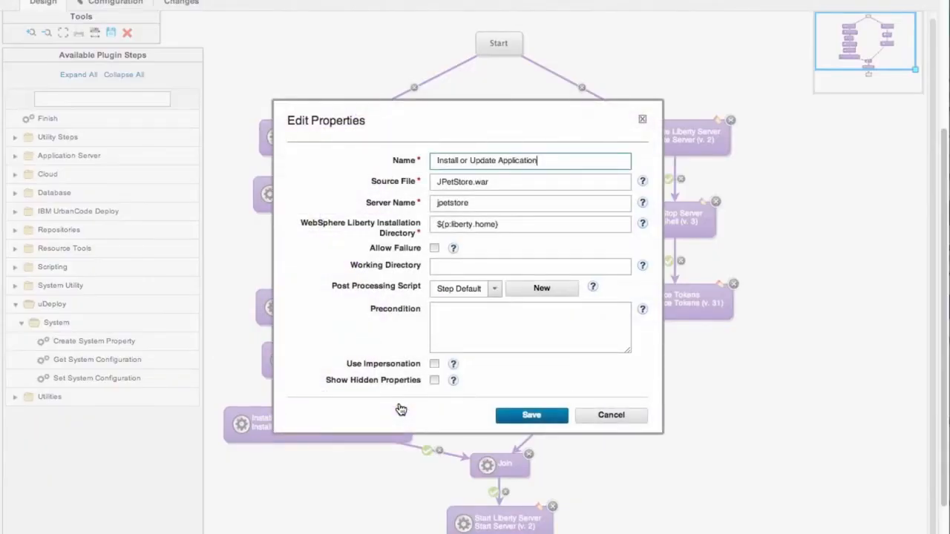
left_click(620, 418)
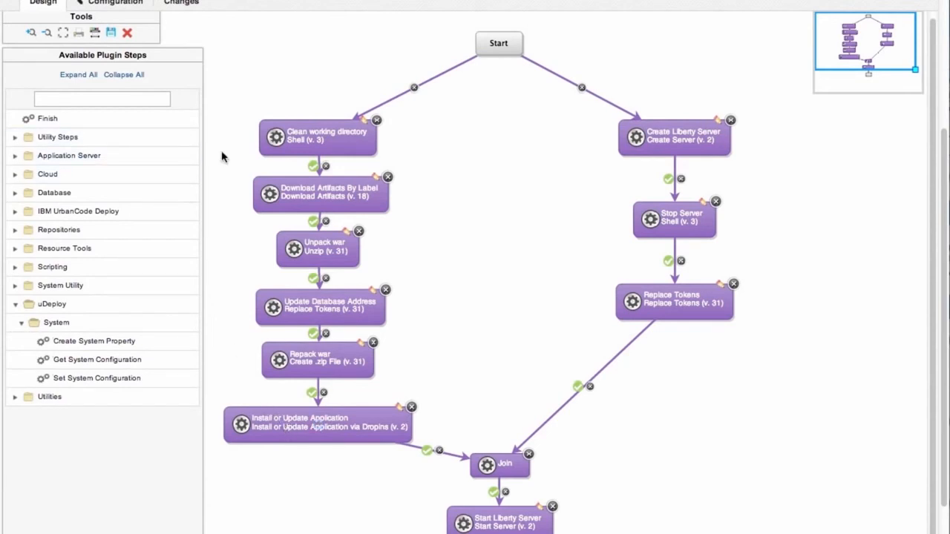
scroll(221, 157, "up", 4)
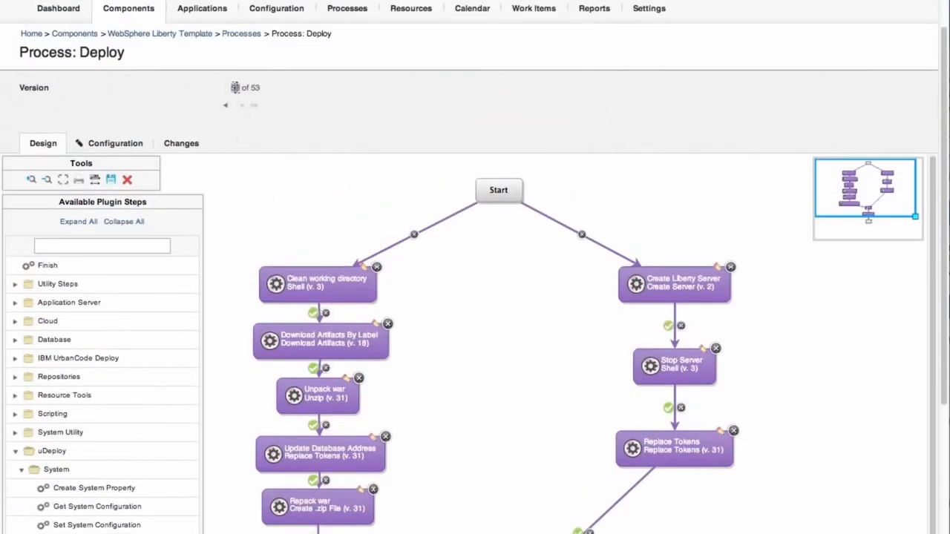
- Expand the finished Deploy (JPetStore-J2EE 41) steps and view the Install or Update Application output log
left_click_drag(231, 87, 259, 87)
scroll(250, 191, "up", 1)
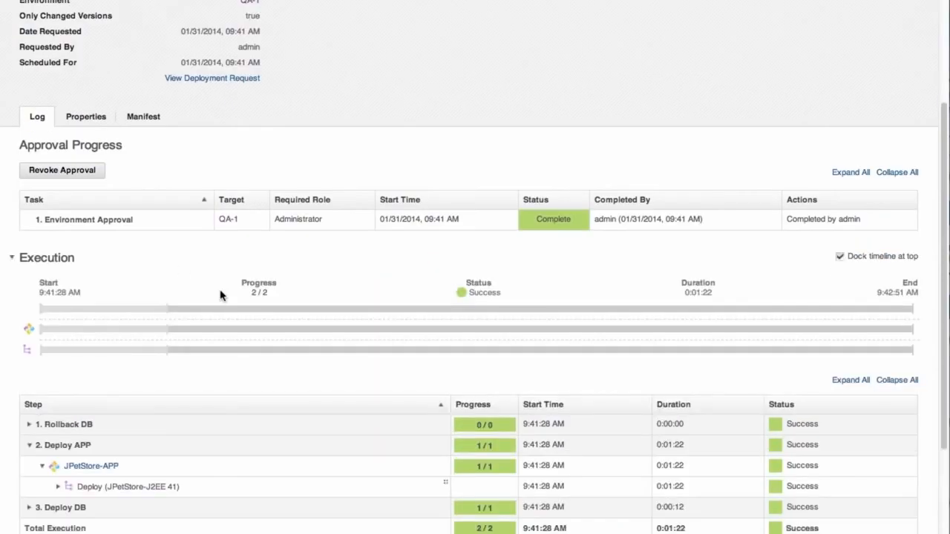
scroll(213, 387, "down", 1)
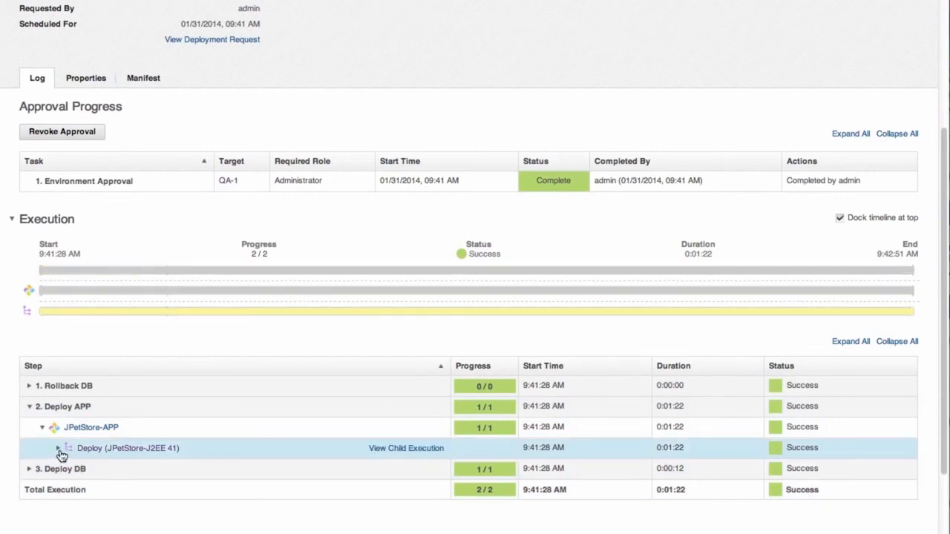
left_click(58, 450)
scroll(132, 466, "down", 8)
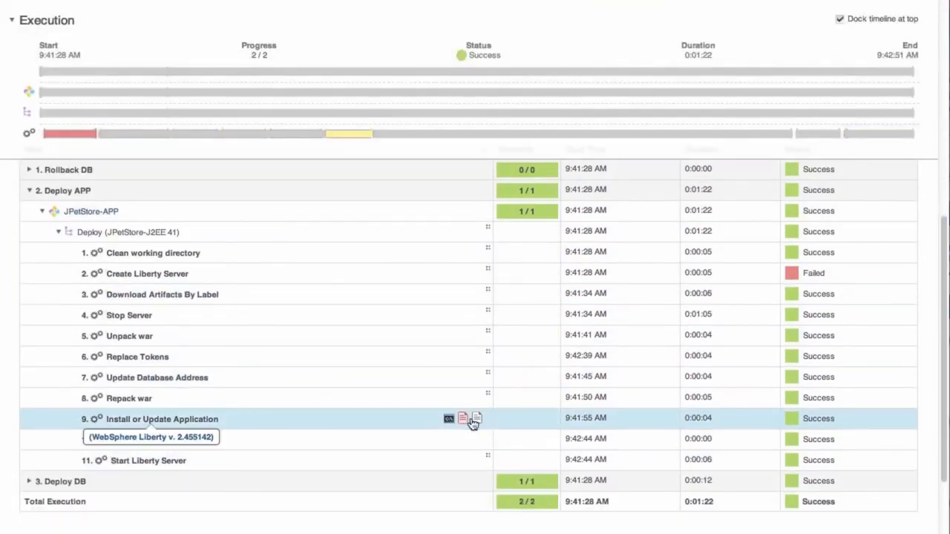
left_click(449, 419)
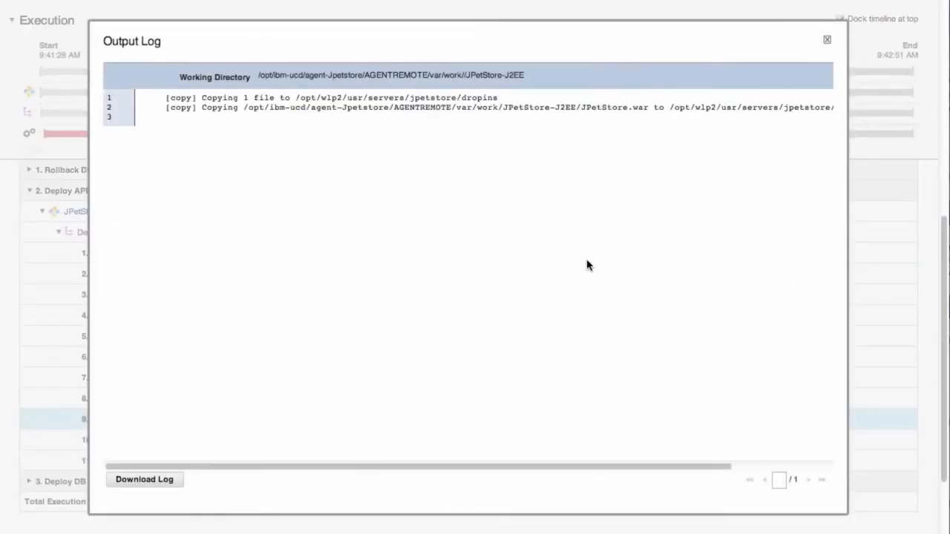
left_click(827, 41)
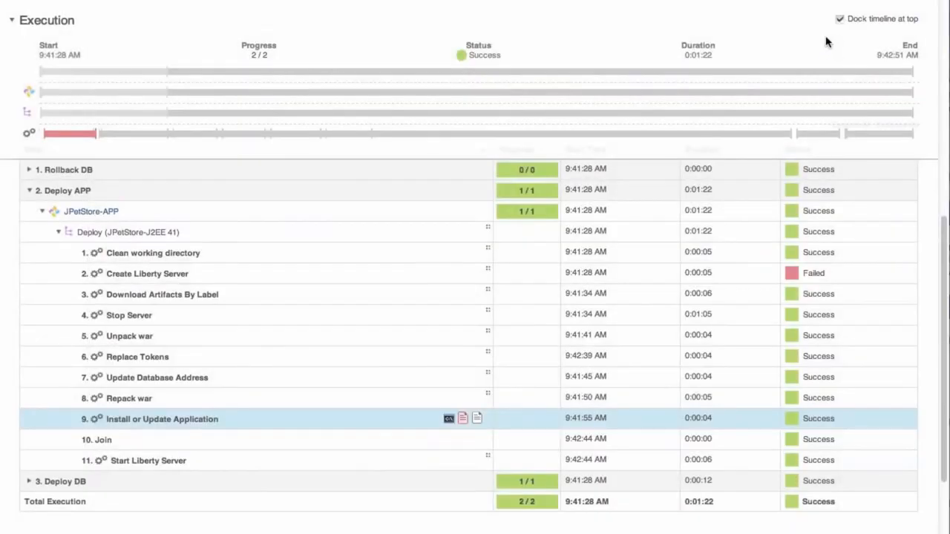